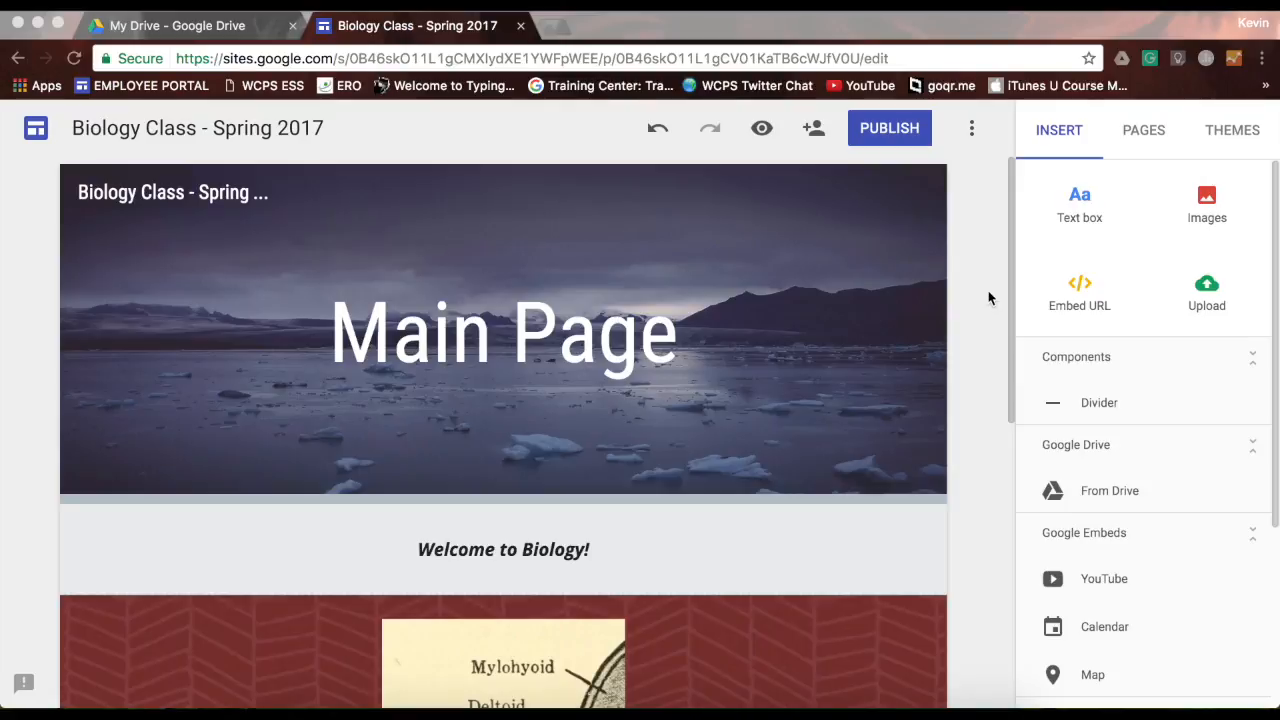
# Add a new page to the site named "Anatomy of a frog".
pyautogui.click(1146, 132)
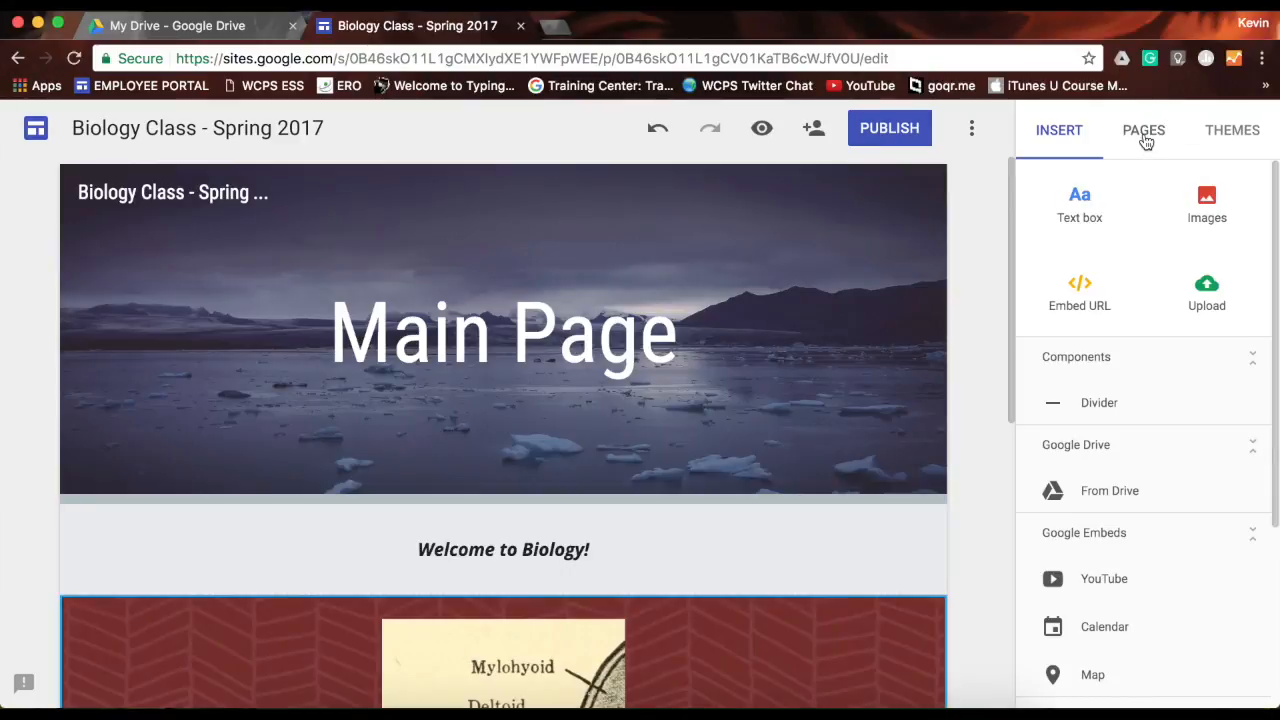
pyautogui.click(1145, 134)
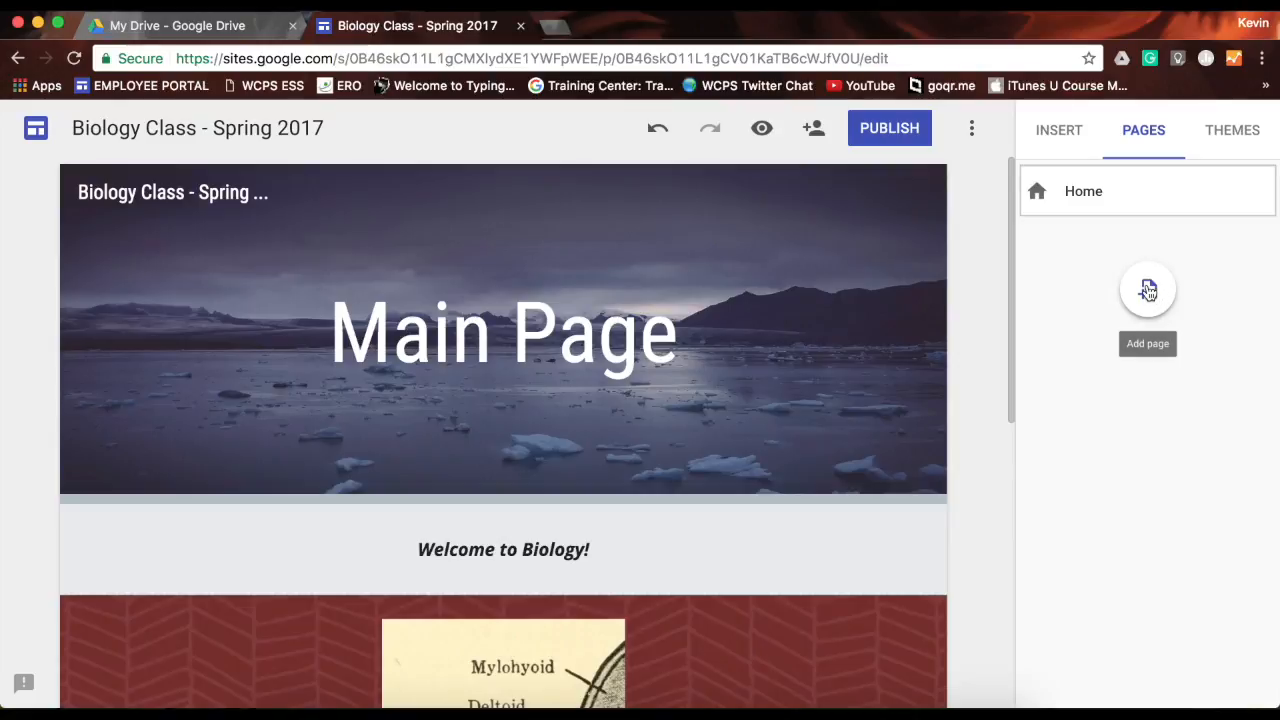
pyautogui.click(1148, 289)
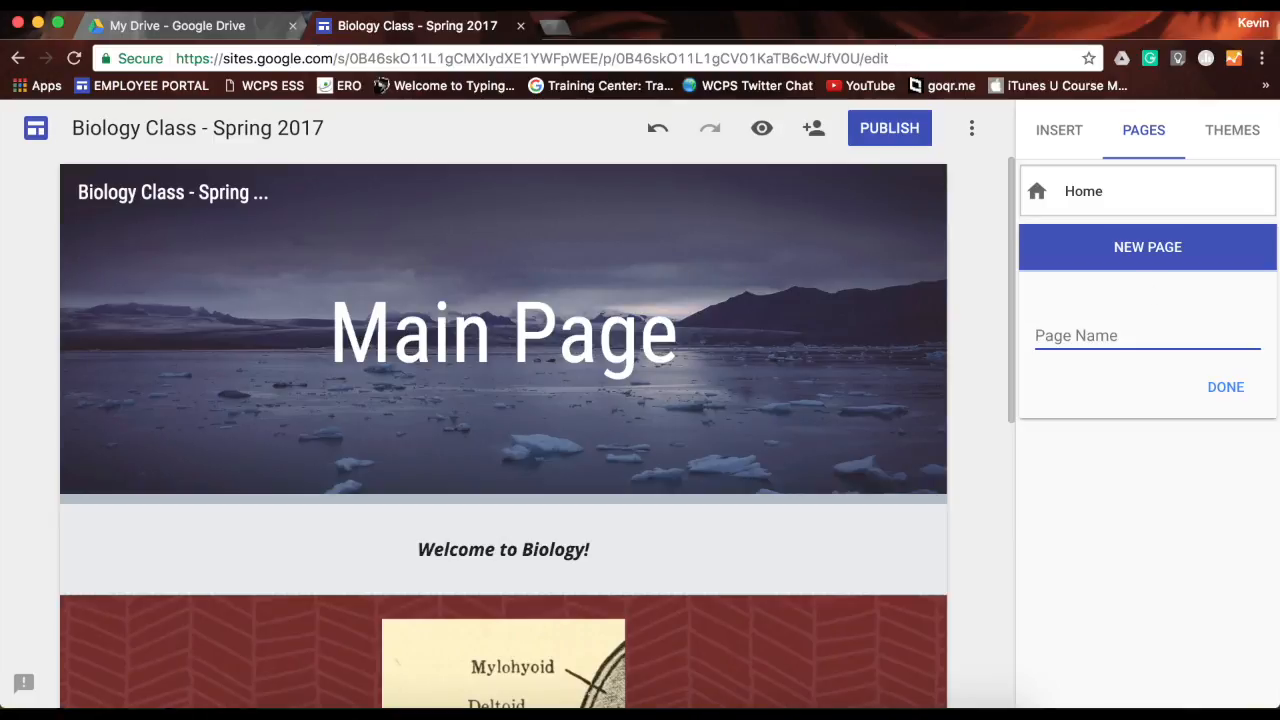
pyautogui.write('Anatomy')
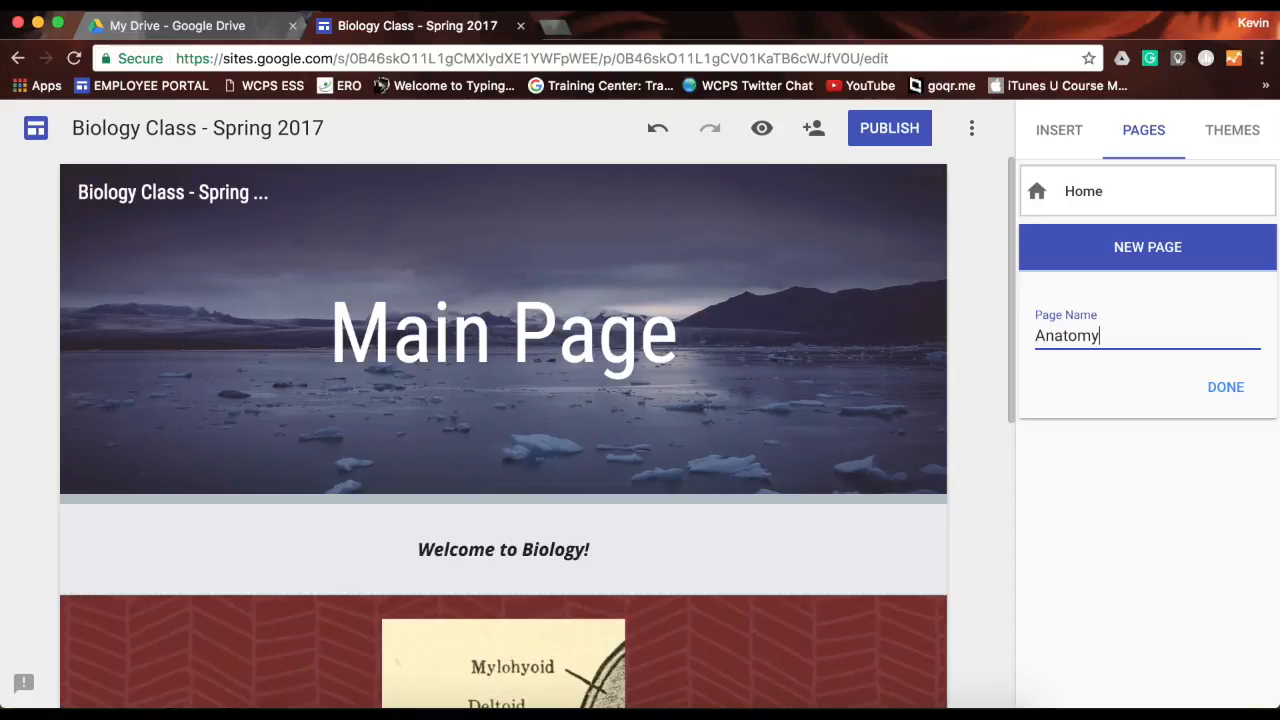
pyautogui.write(' of a frog')
pyautogui.click(1232, 390)
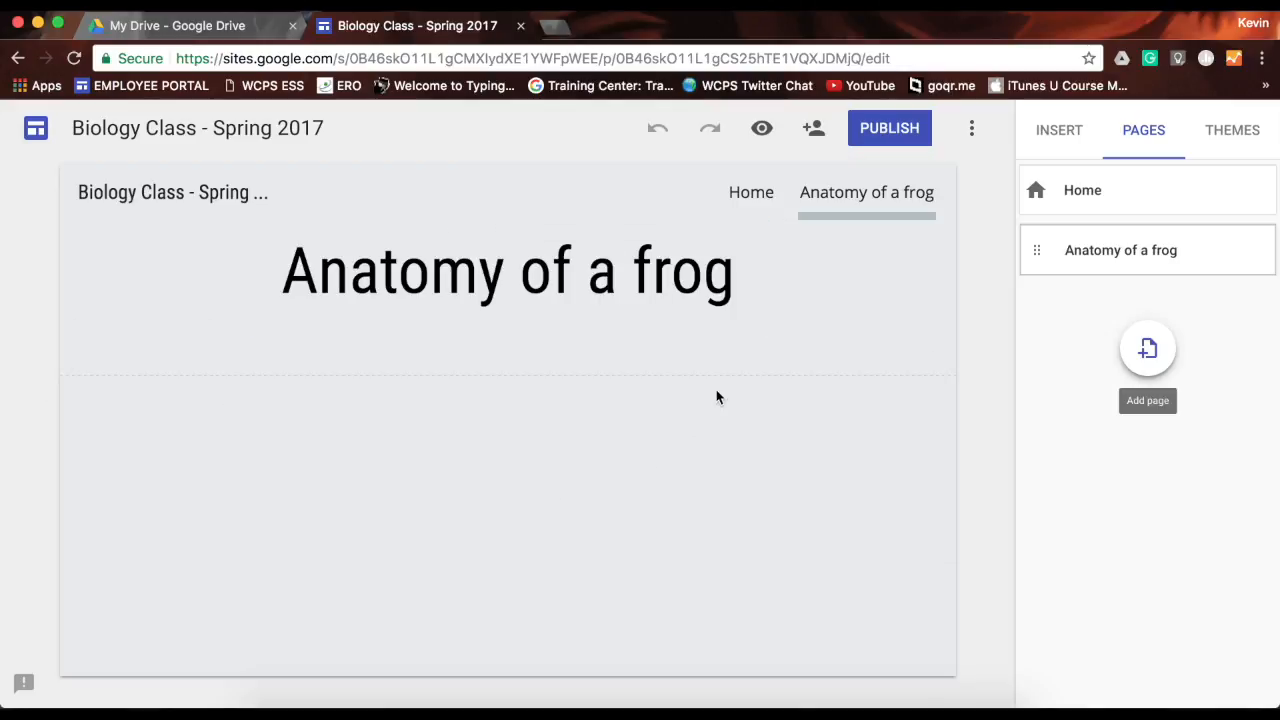
# Add another top-level page to the site named "Ecosystems".
pyautogui.click(1156, 362)
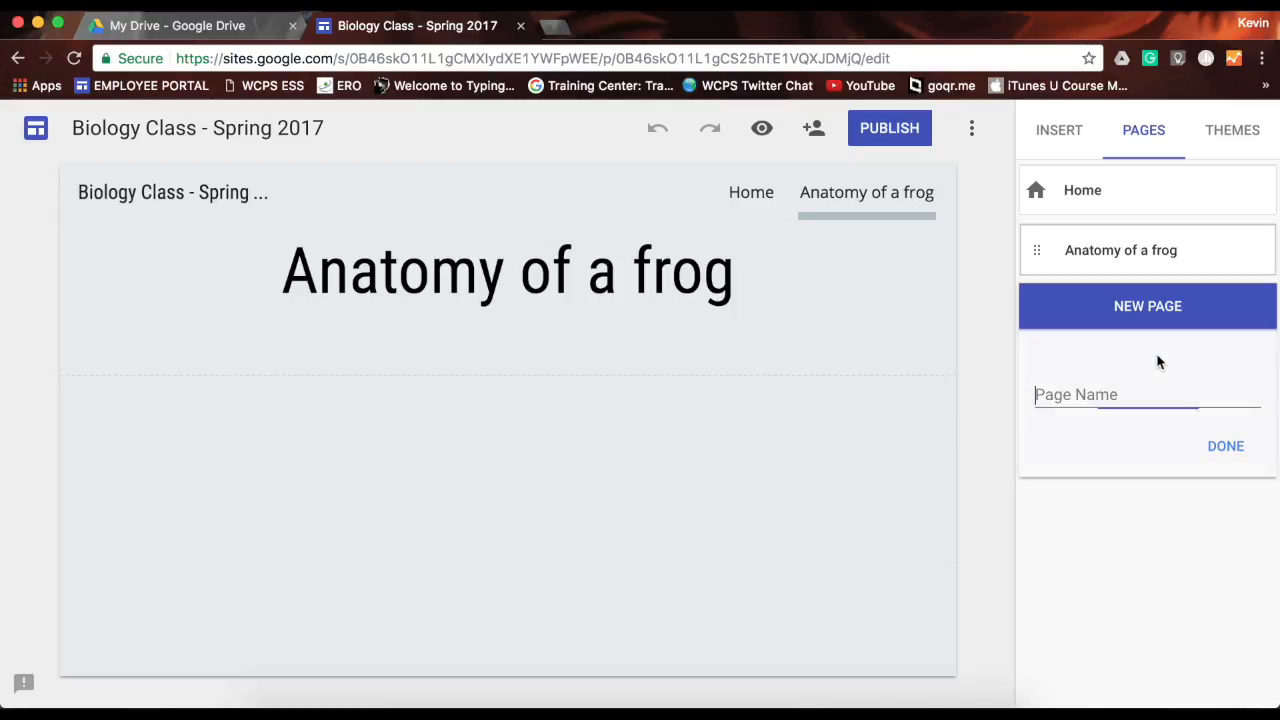
pyautogui.write('Ecos')
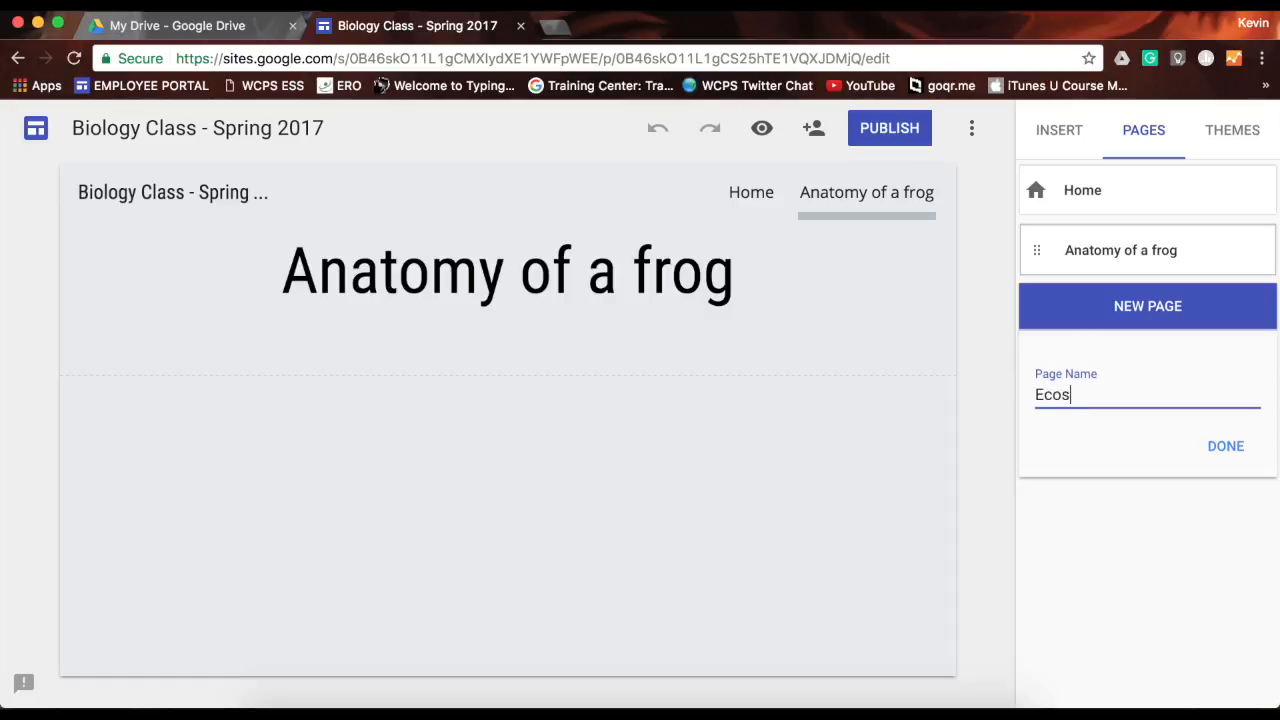
pyautogui.write('ystems')
pyautogui.click(1233, 446)
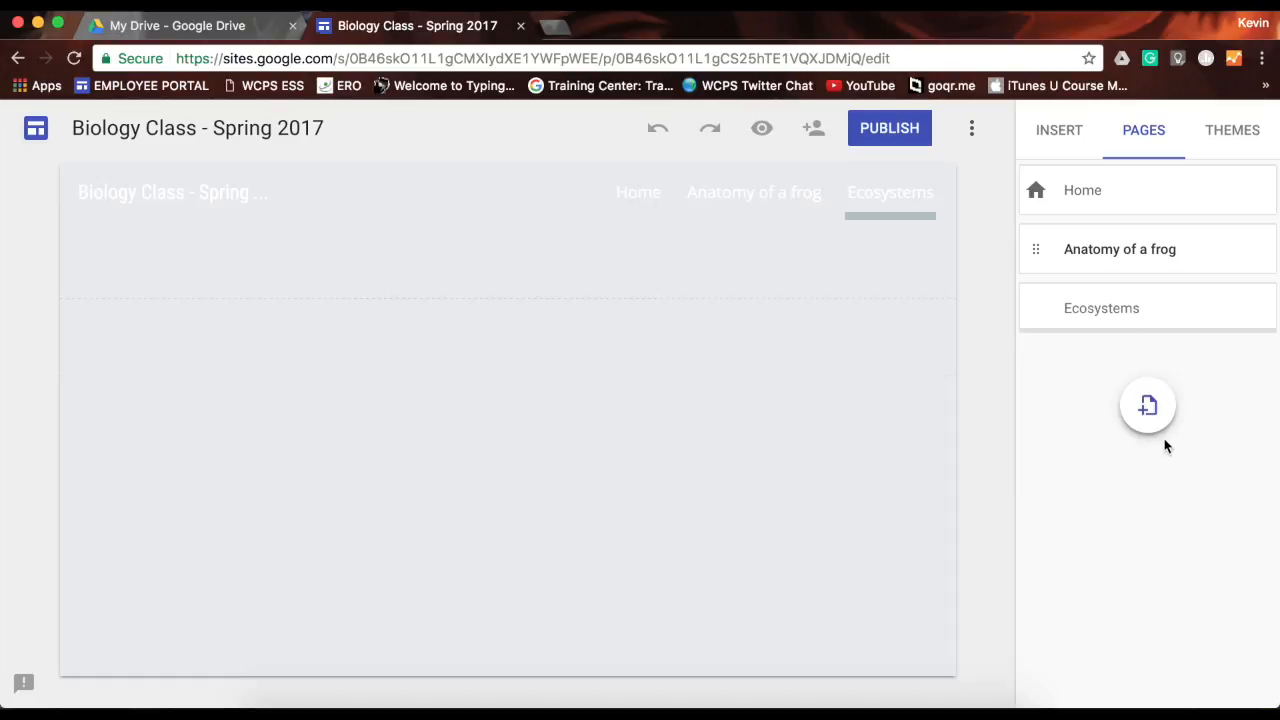
# Add a third new top-level page named "Classification".
pyautogui.click(1152, 410)
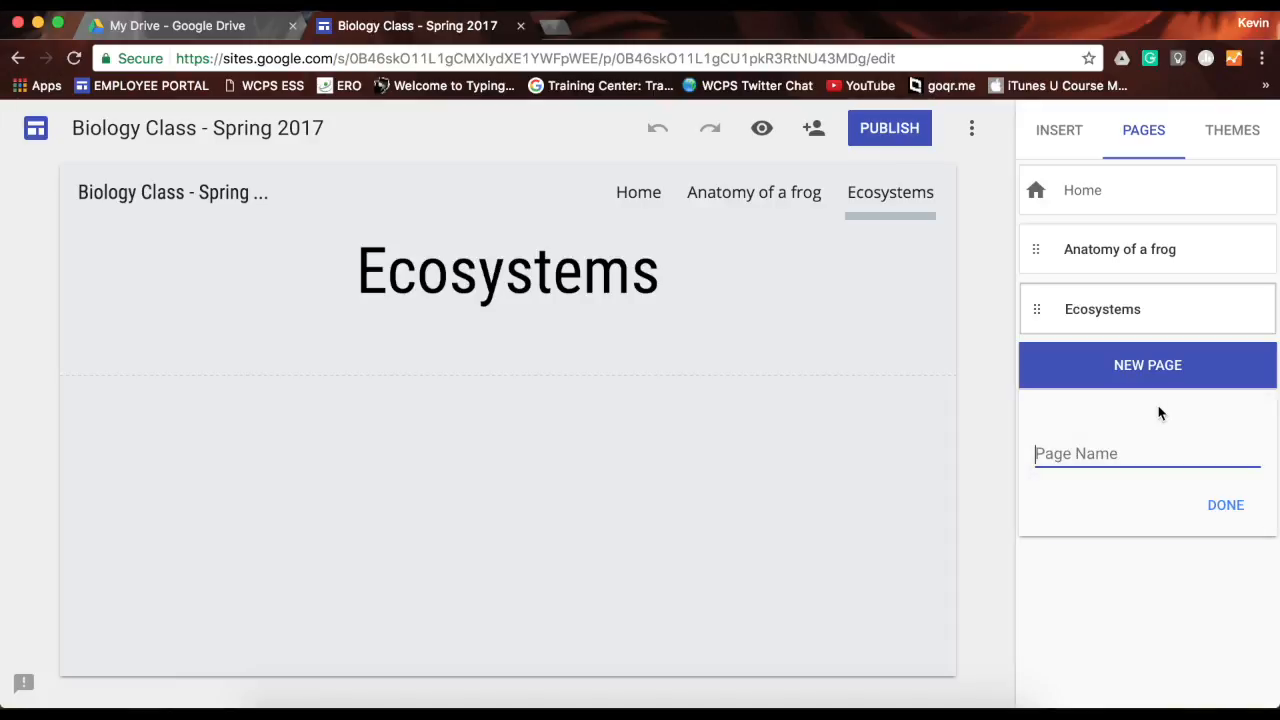
pyautogui.write('Classification')
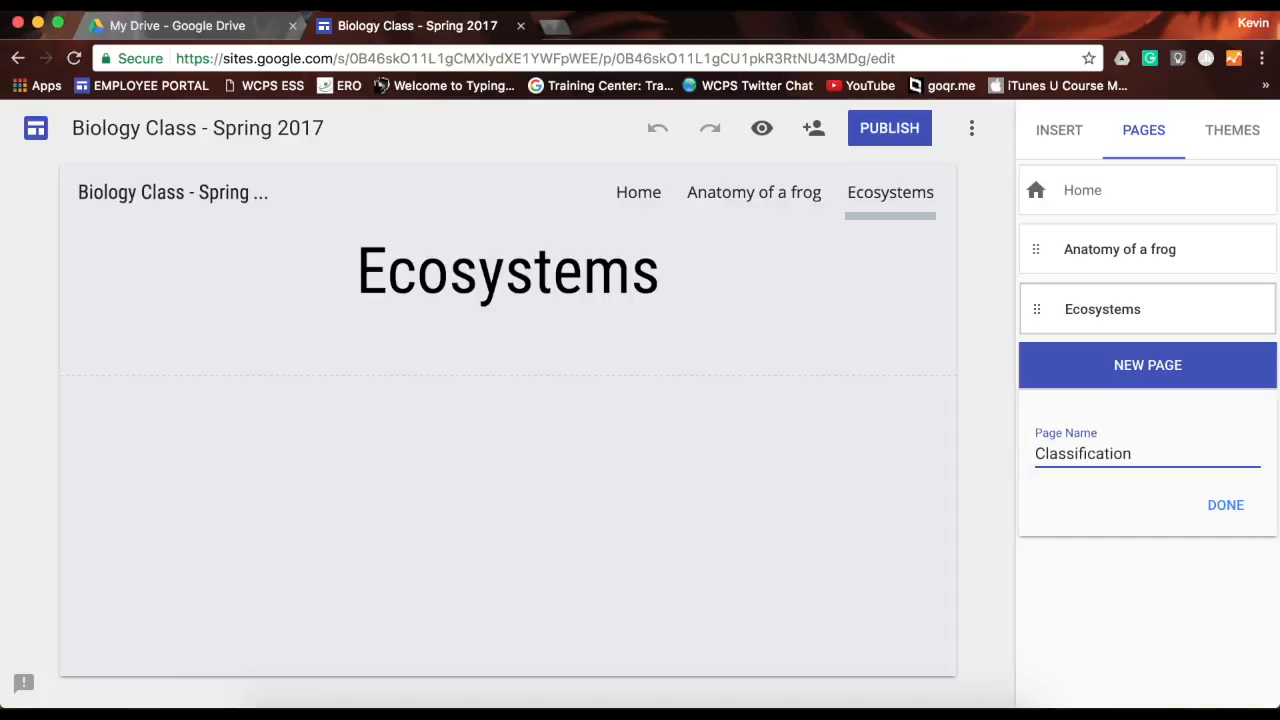
pyautogui.click(1227, 510)
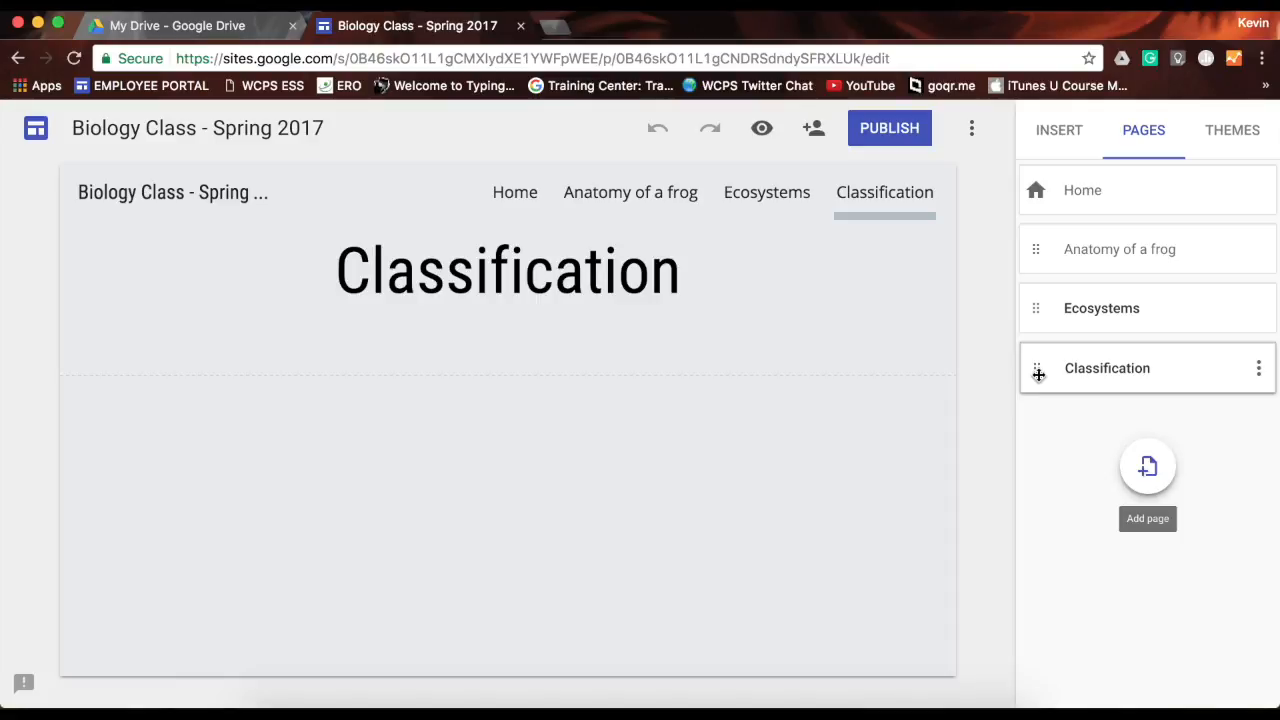
# Reorder the pages so Classification comes directly after Home and Ecosystems comes before Anatomy of a frog.
pyautogui.moveTo(1038, 374); pyautogui.dragTo(1029, 223)
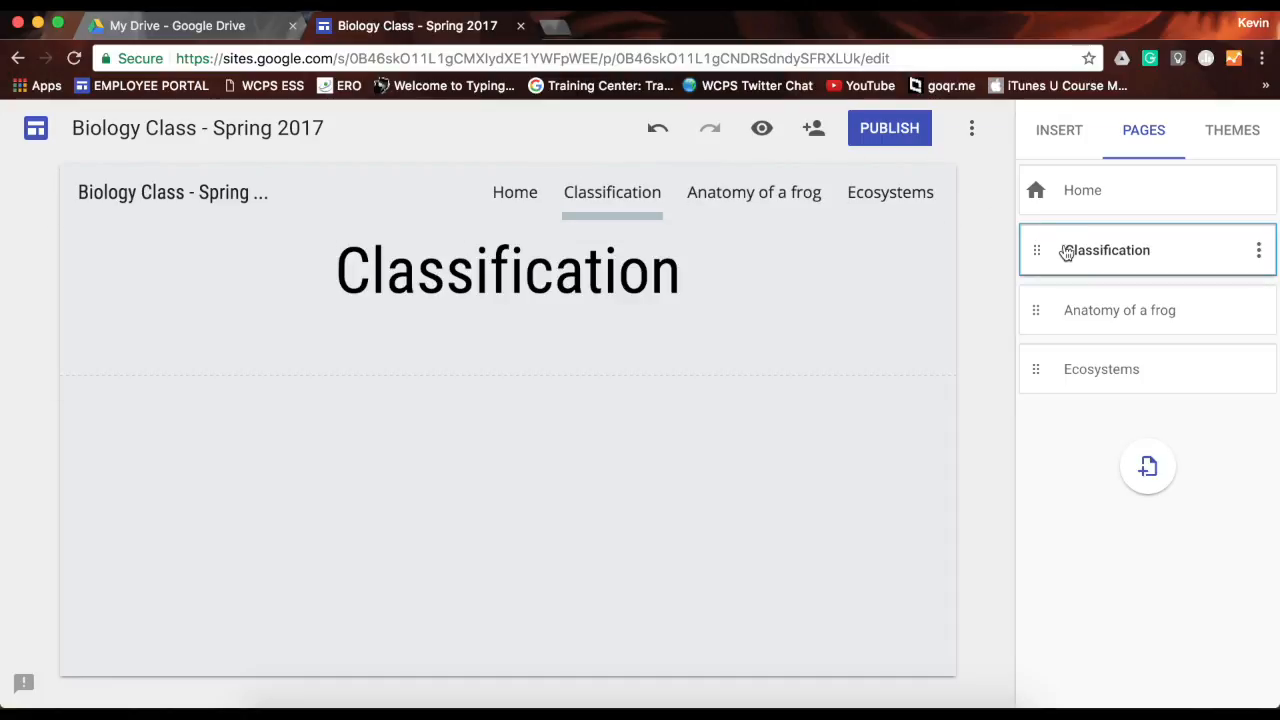
pyautogui.moveTo(1036, 370); pyautogui.dragTo(1030, 293)
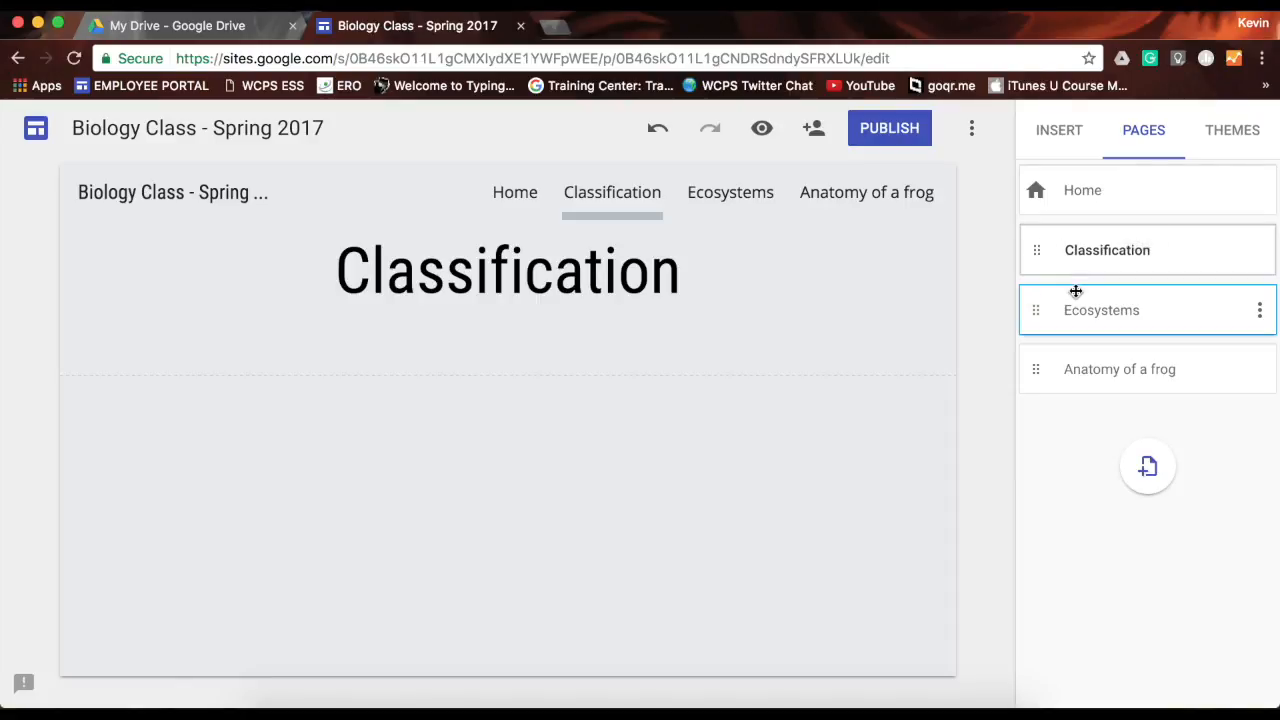
# Set Ecosystems as the site's home page, and view the Home and Ecosystems pages through the site navigation.
pyautogui.click(1260, 310)
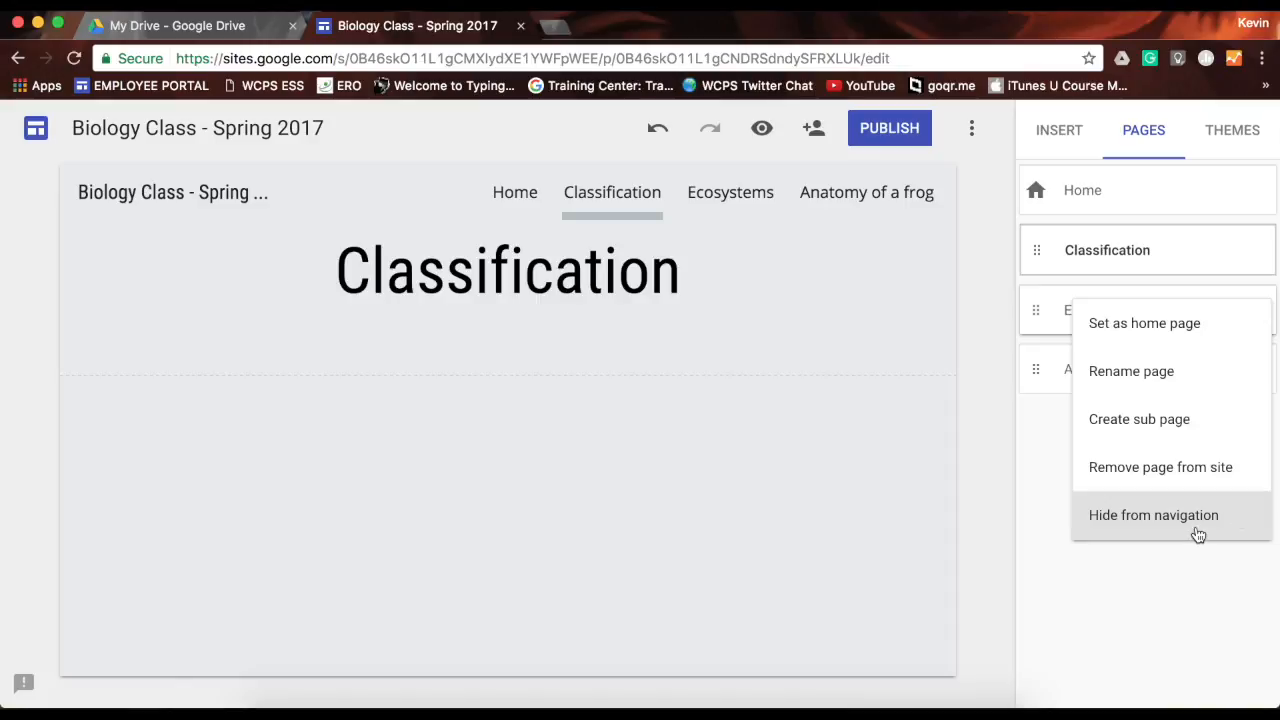
pyautogui.click(1163, 337)
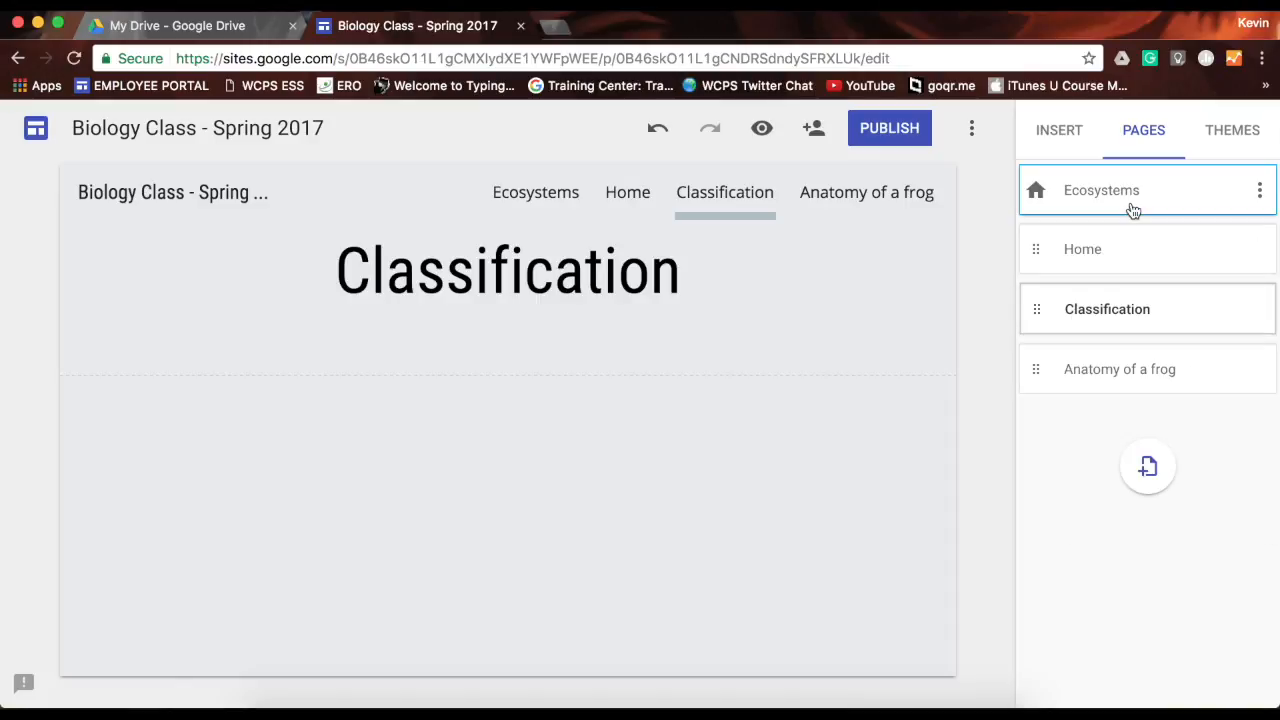
pyautogui.click(641, 189)
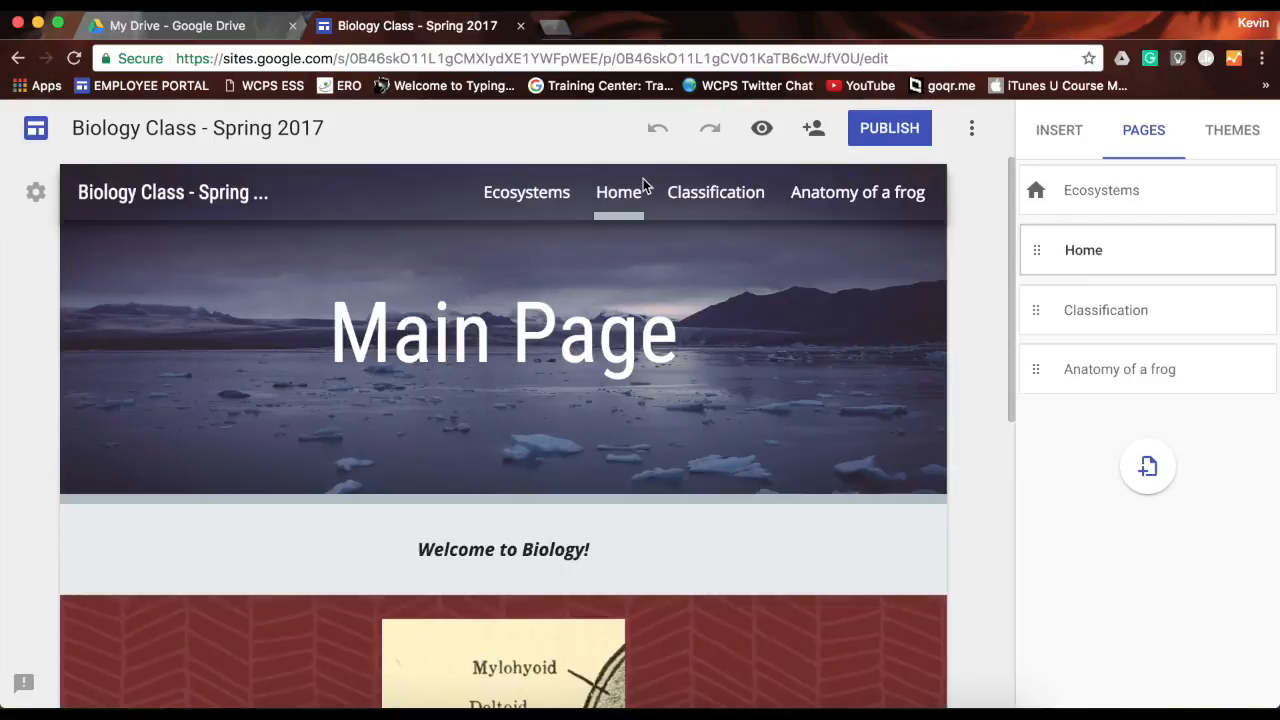
pyautogui.click(547, 196)
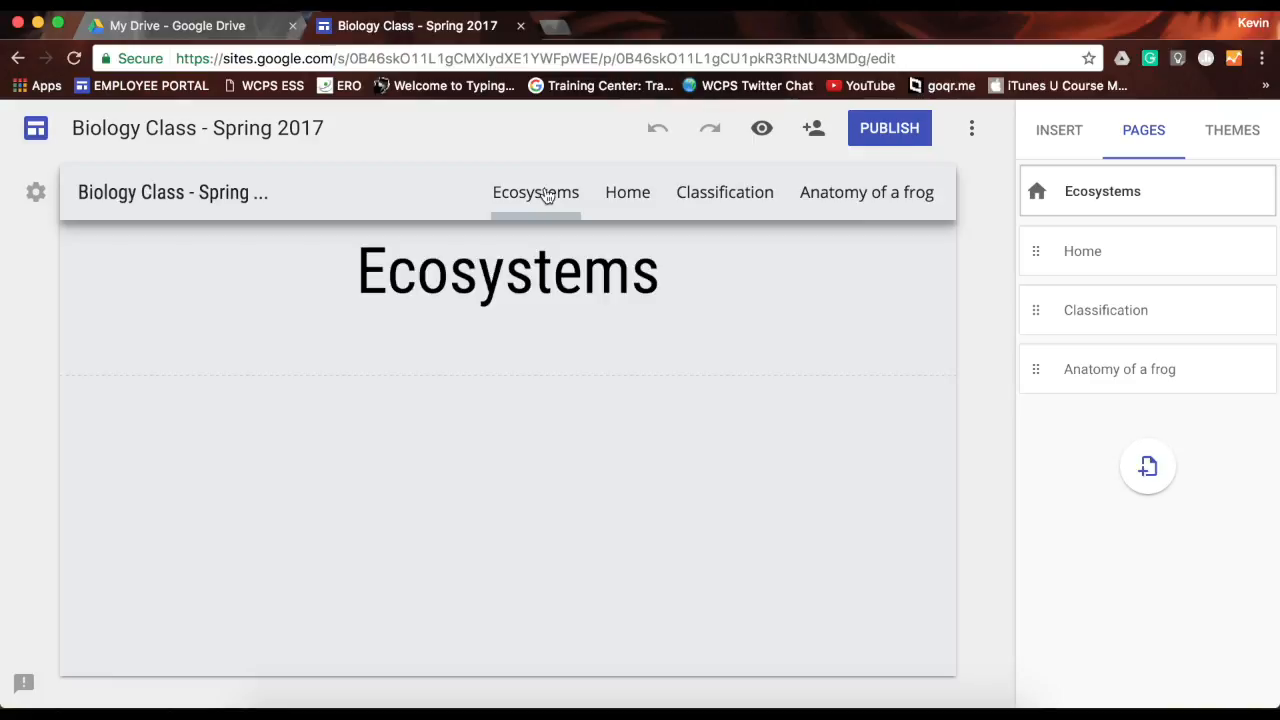
# Make the page named Home the site's home page again.
pyautogui.moveTo(1109, 260)
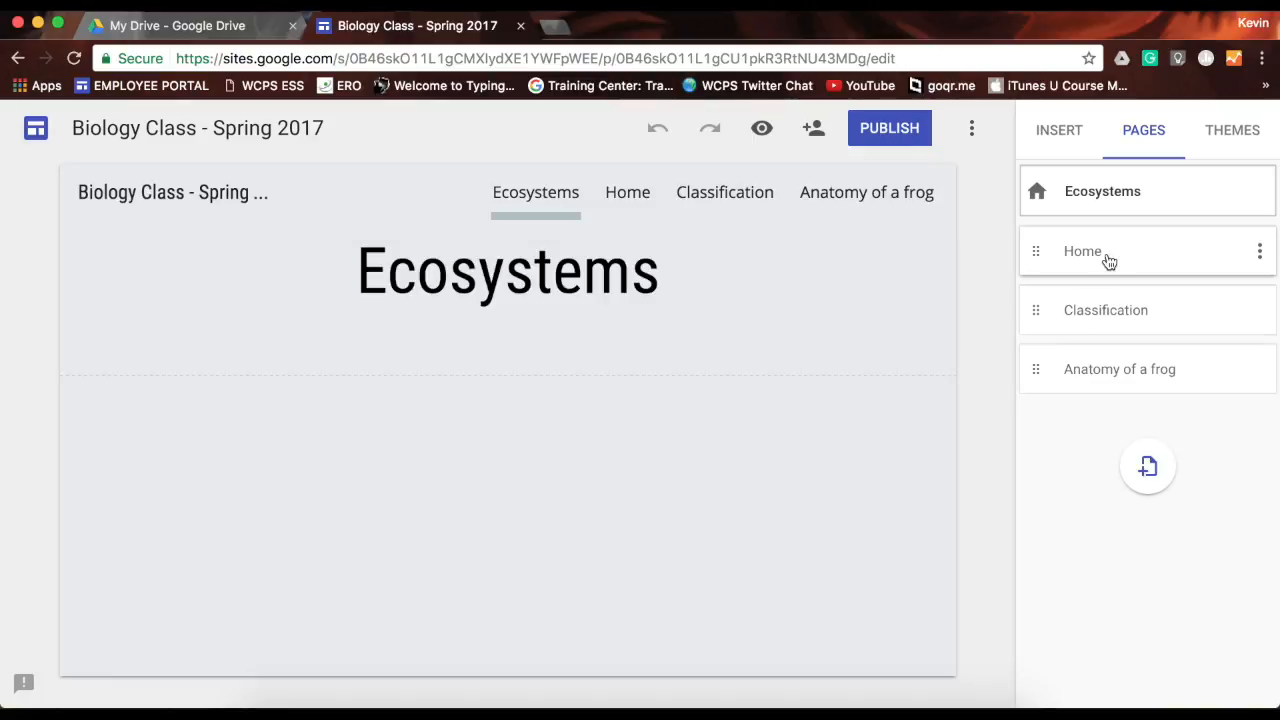
pyautogui.click(1258, 252)
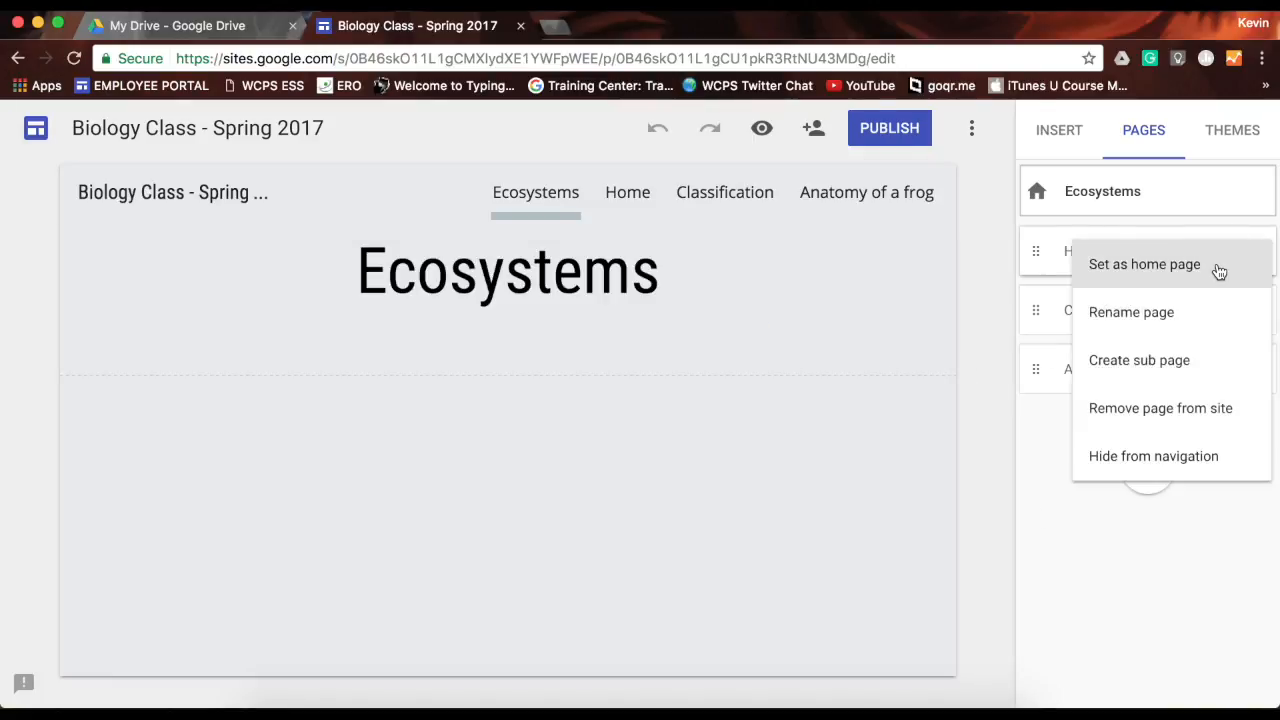
pyautogui.click(1216, 268)
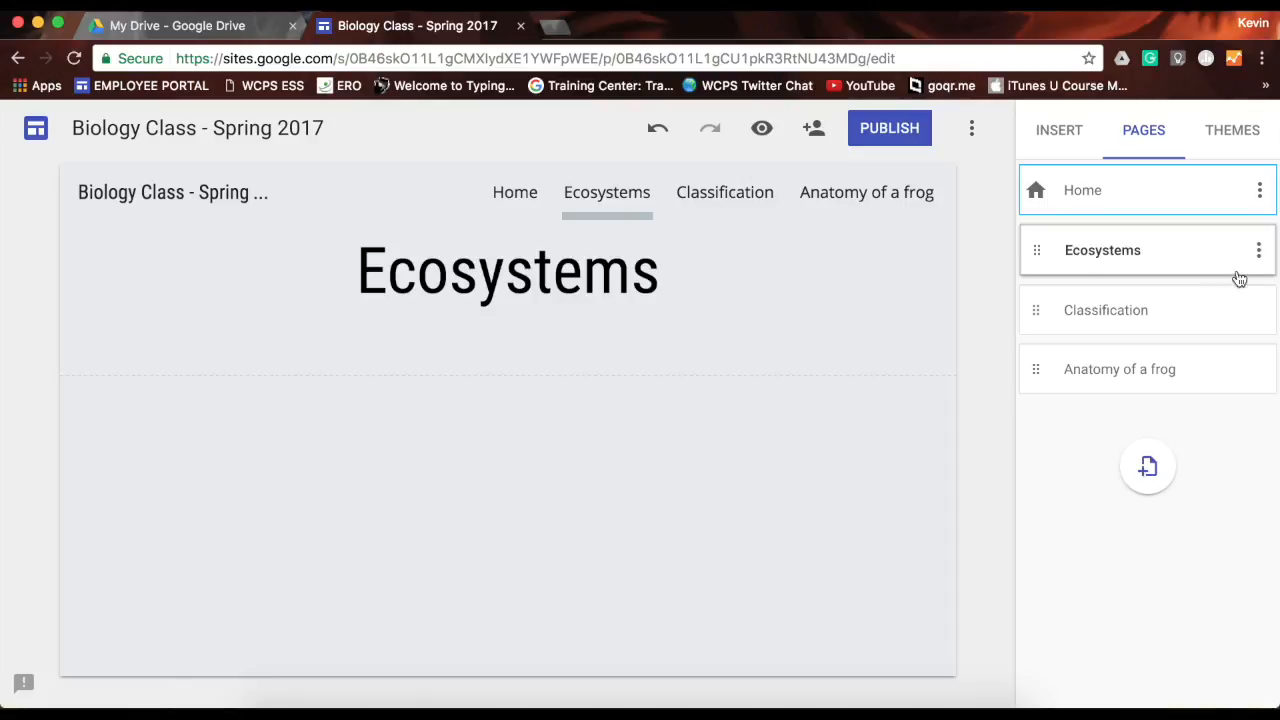
# Rename the "Anatomy of a frog" page as "Bone structure".
pyautogui.click(1261, 370)
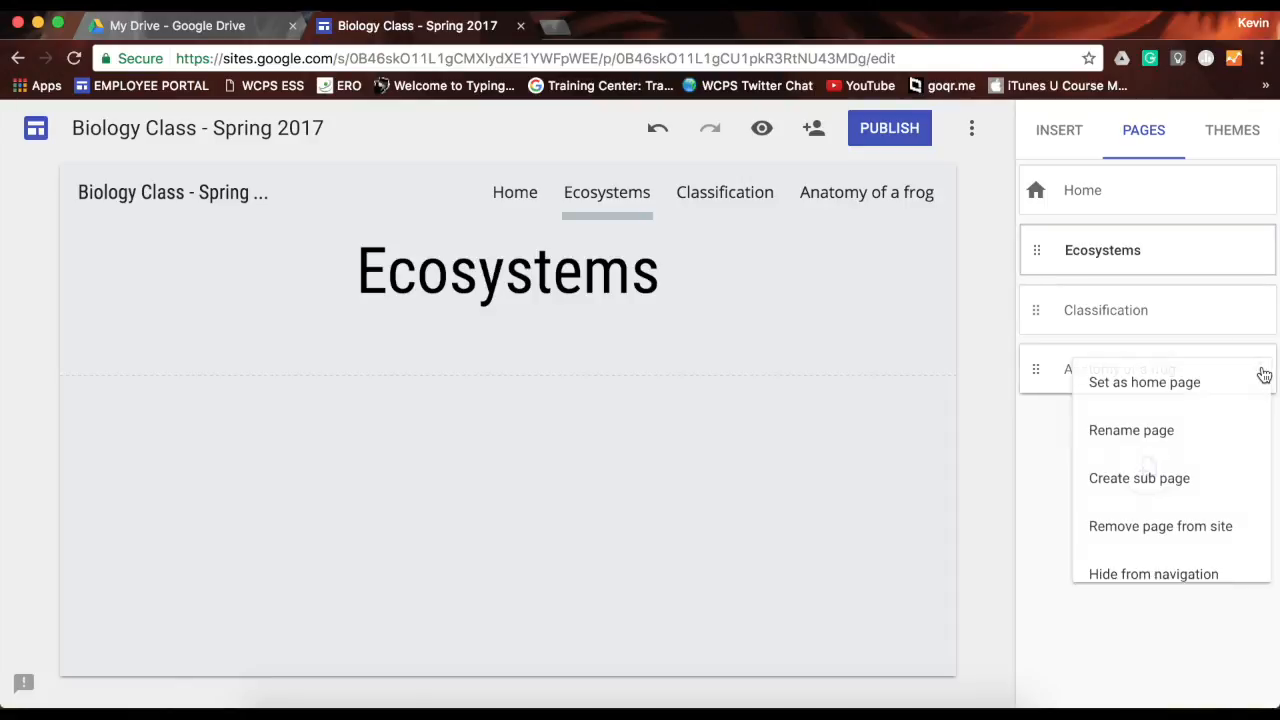
pyautogui.click(1194, 434)
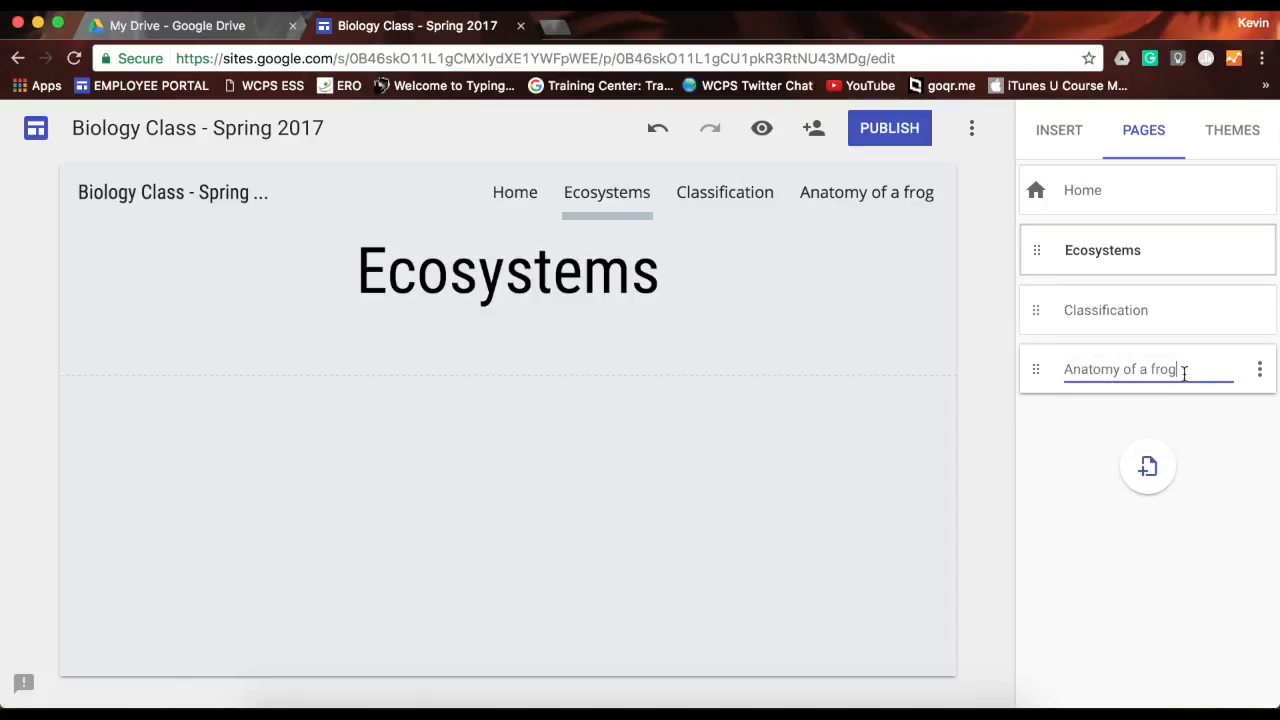
pyautogui.press('BackSpace')
pyautogui.press('BackSpace')
pyautogui.press('BackSpace')
pyautogui.press('BackSpace')
pyautogui.press('BackSpace')
pyautogui.press('BackSpace')
pyautogui.press('BackSpace')
pyautogui.press('BackSpace')
pyautogui.press('BackSpace')
pyautogui.press('BackSpace')
pyautogui.press('BackSpace')
pyautogui.press('BackSpace')
pyautogui.press('BackSpace')
pyautogui.press('BackSpace')
pyautogui.press('BackSpace')
pyautogui.press('BackSpace')
pyautogui.press('BackSpace')
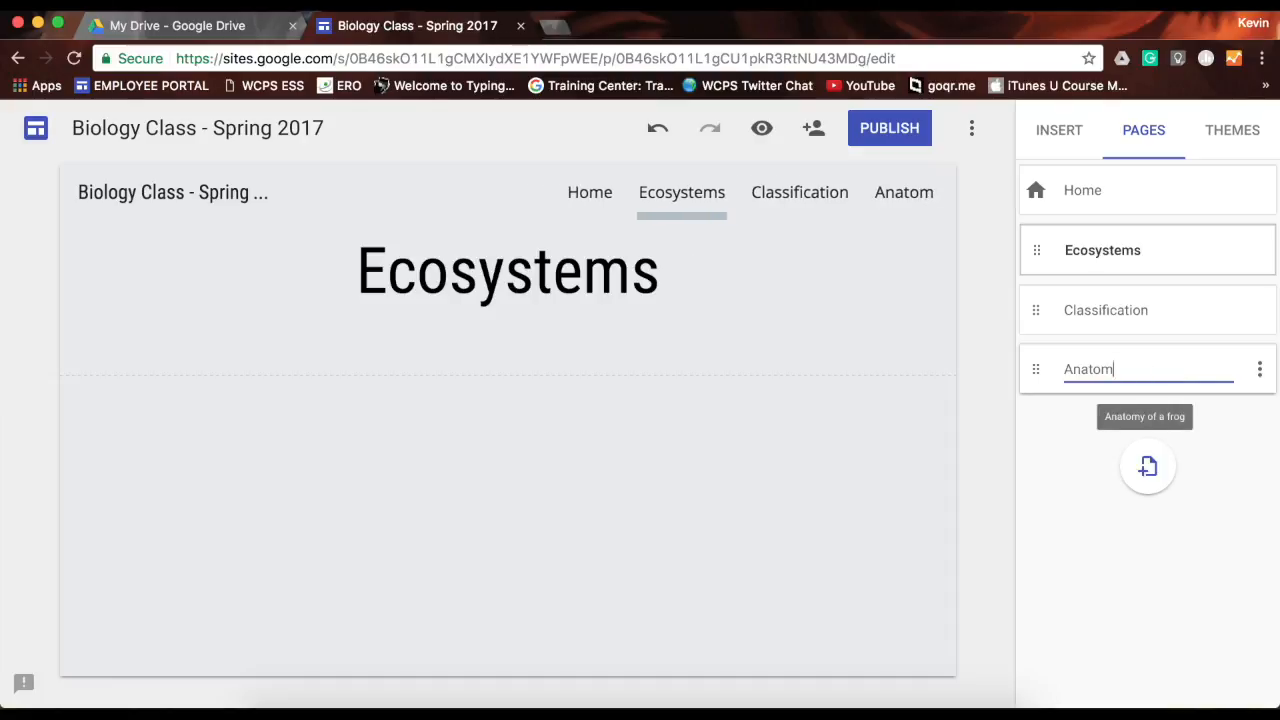
pyautogui.write('Bone structure')
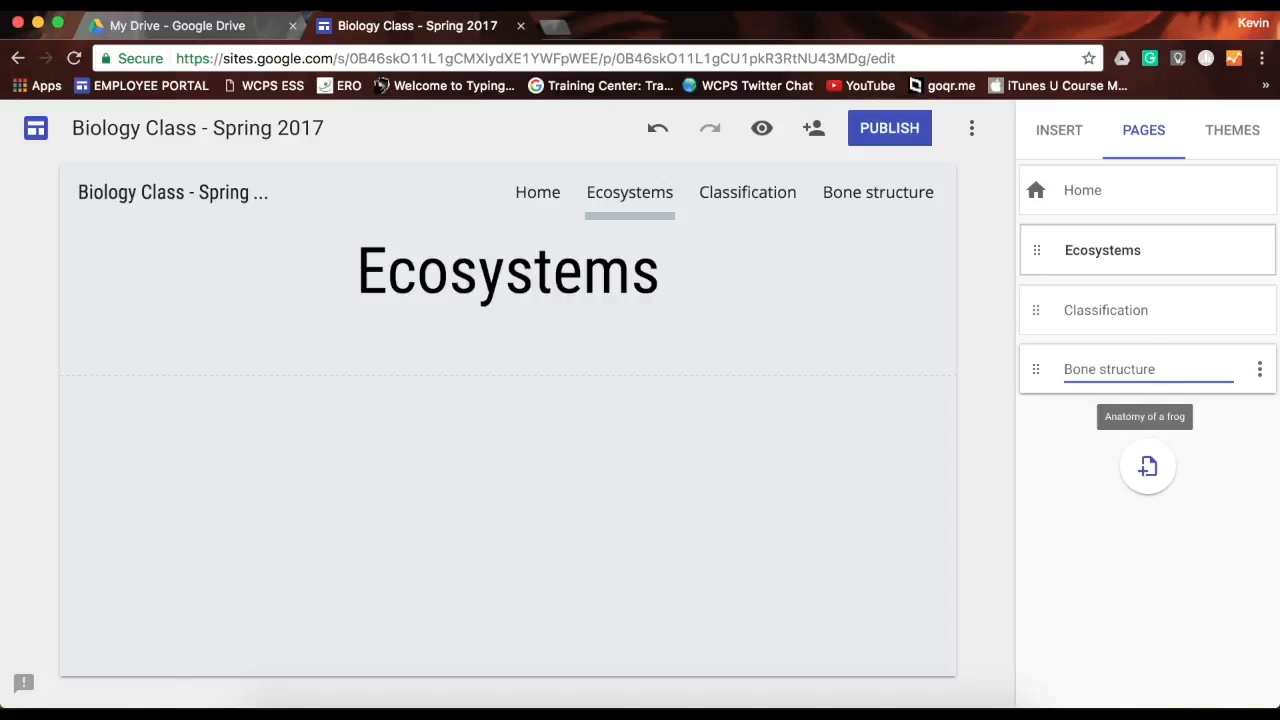
pyautogui.press('Return')
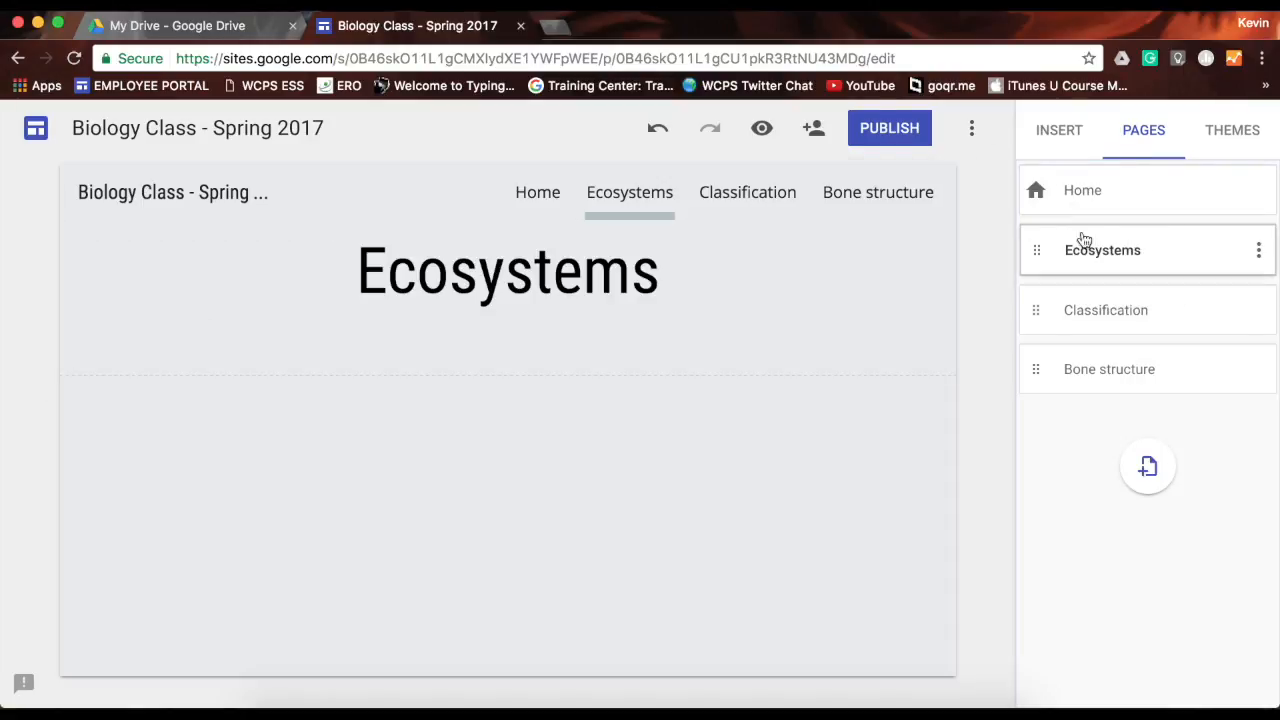
# Create a sub page named "Amphibians" under the Ecosystems page.
pyautogui.click(1262, 252)
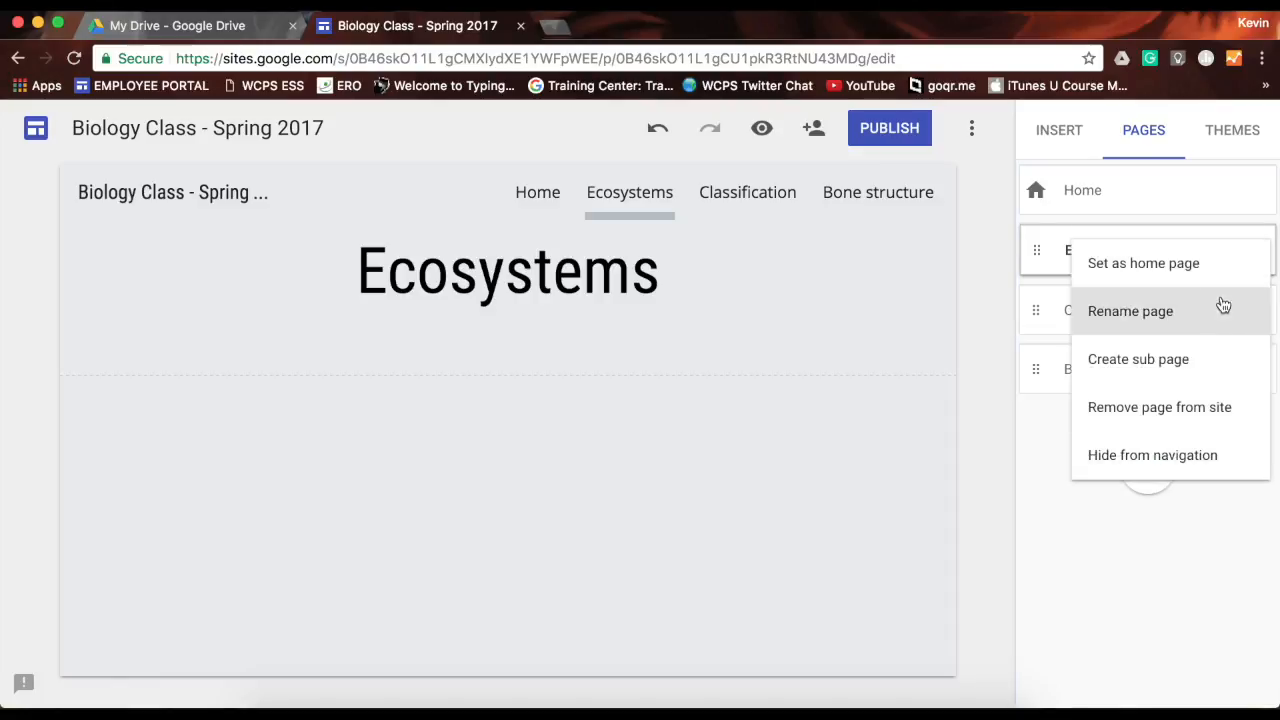
pyautogui.click(1190, 356)
pyautogui.write('Amphibians')
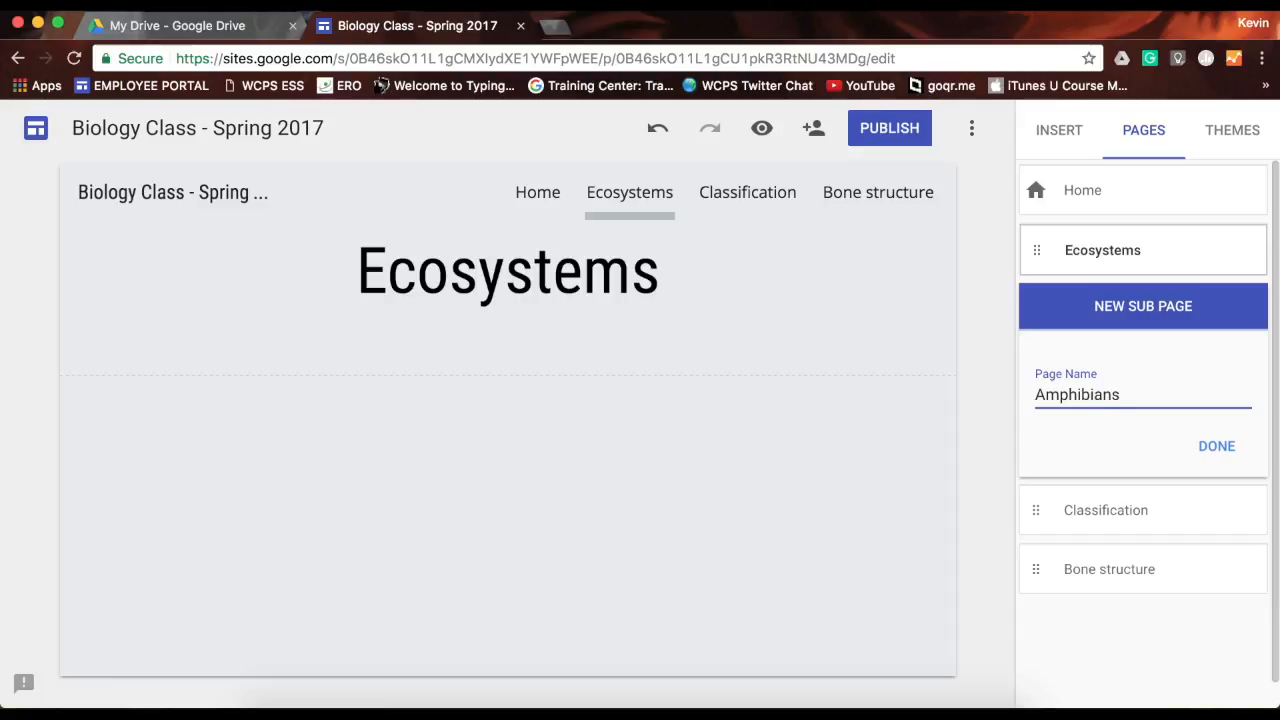
pyautogui.press('Return')
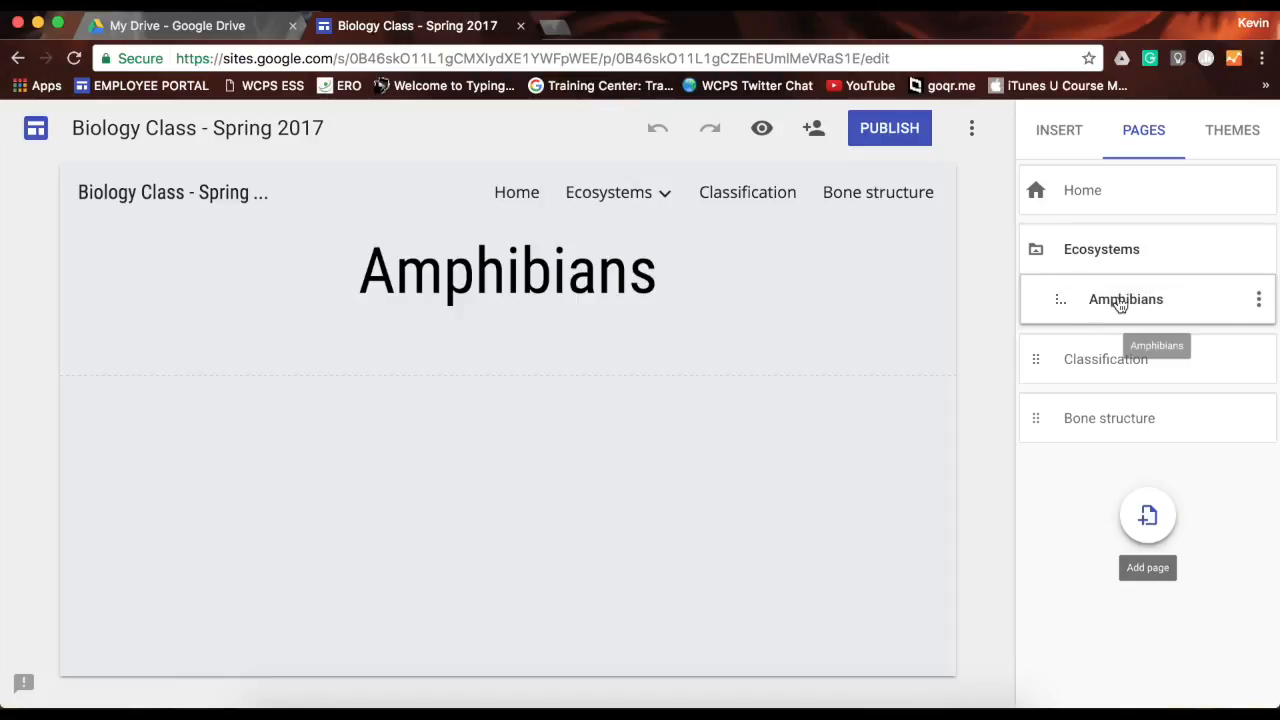
pyautogui.click(1258, 302)
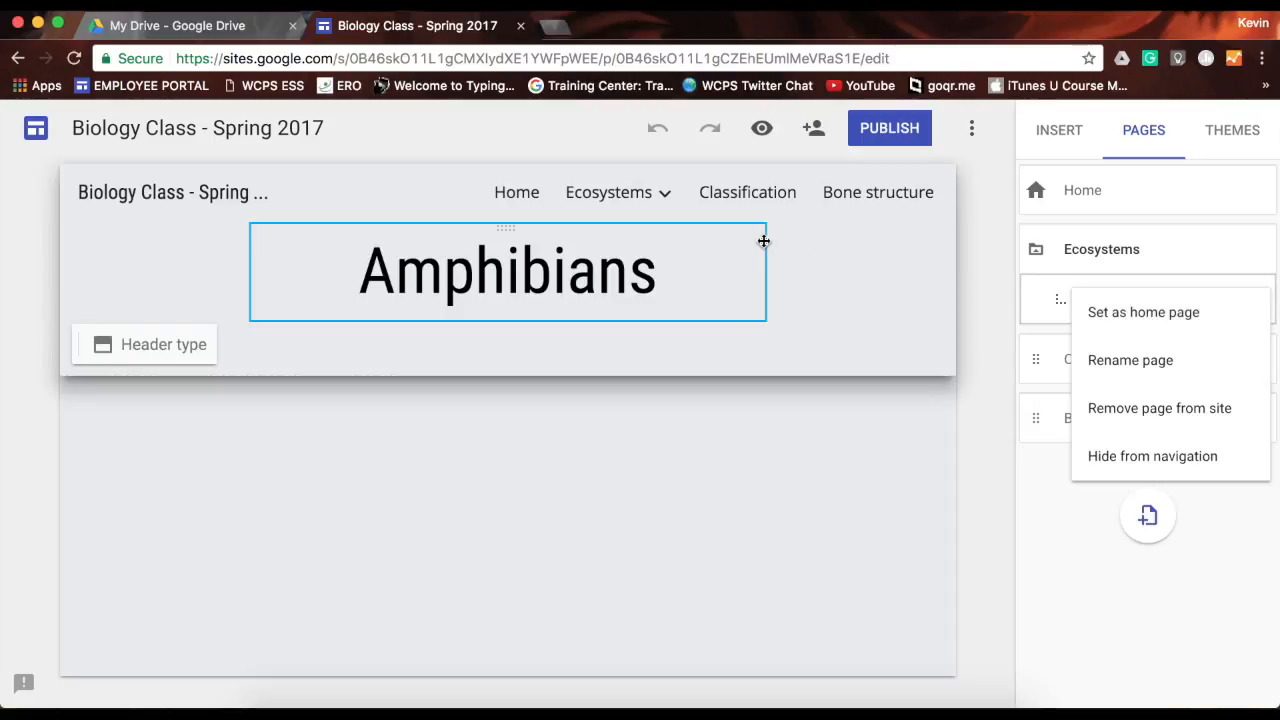
pyautogui.moveTo(628, 198)
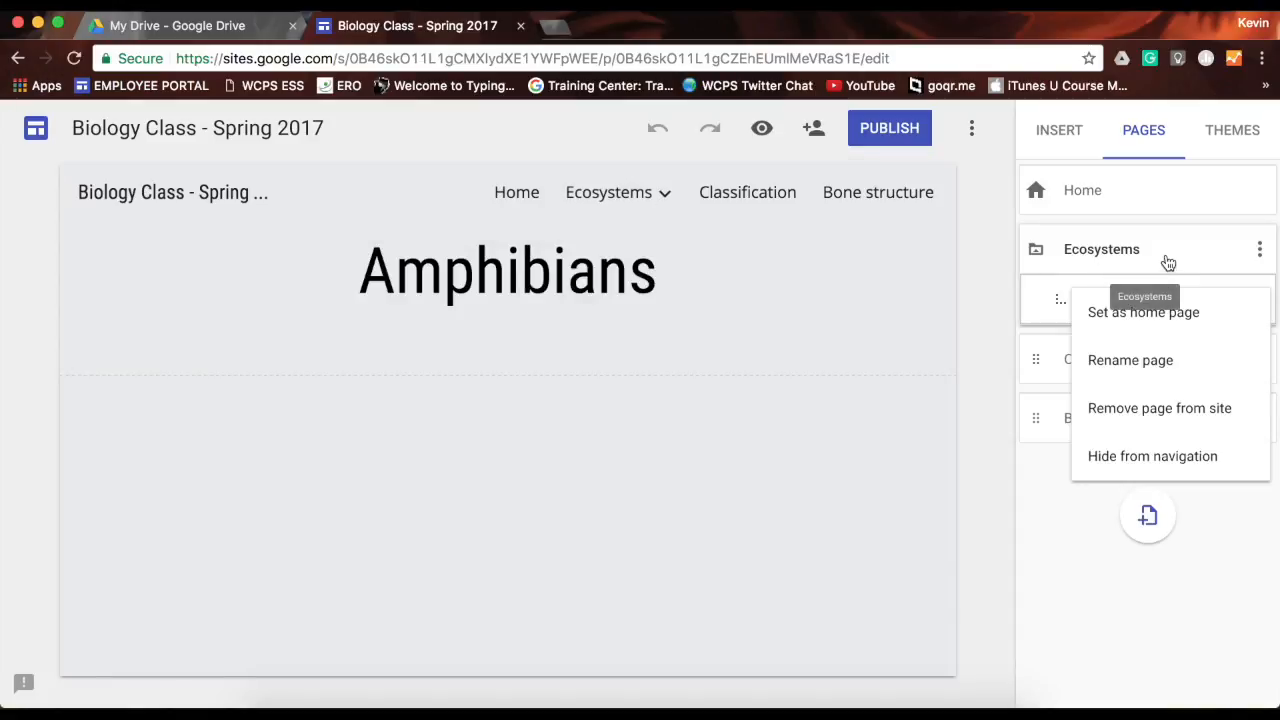
# Create a second sub page under Ecosystems named "Reptiles".
pyautogui.click(1259, 251)
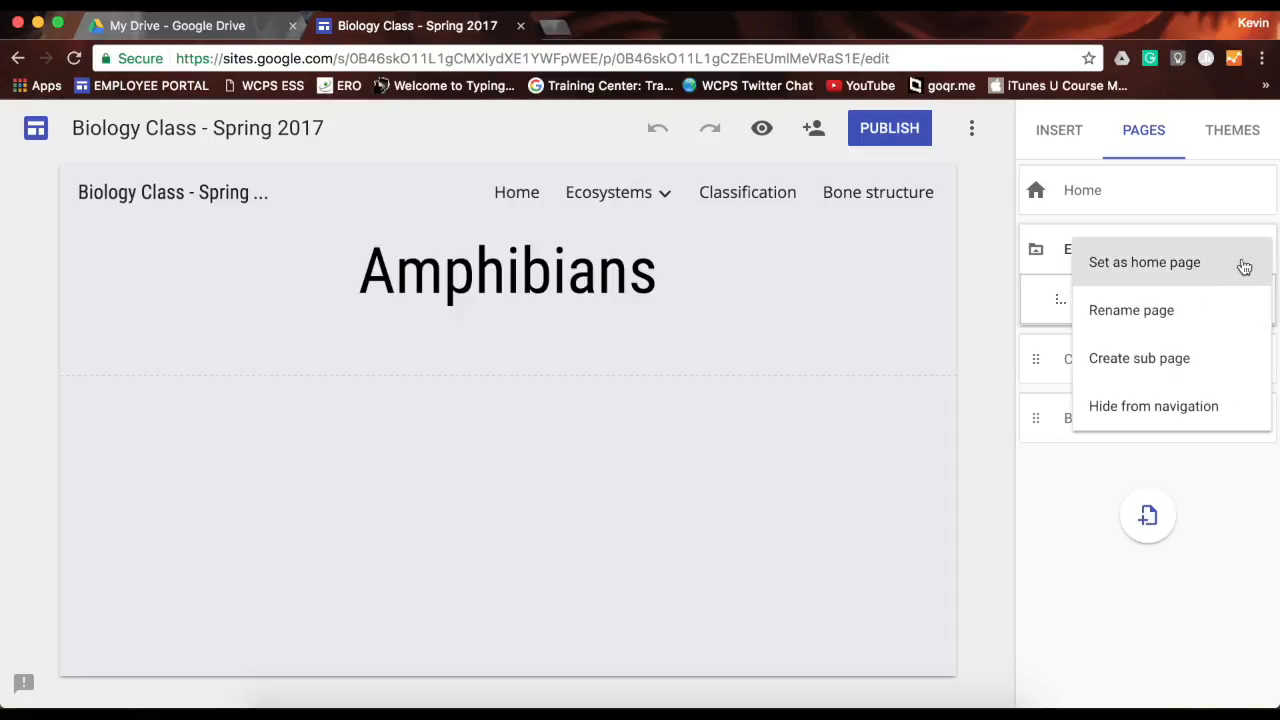
pyautogui.click(1196, 369)
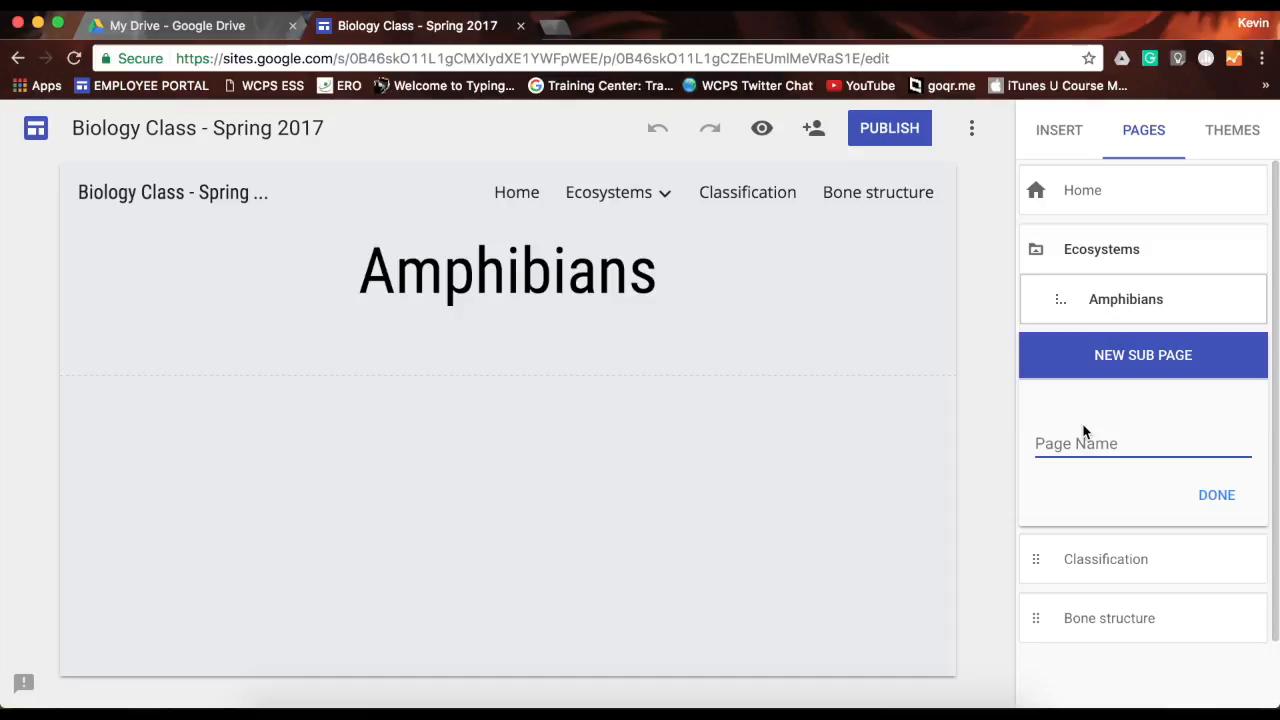
pyautogui.write('Reptiles')
pyautogui.press('Return')
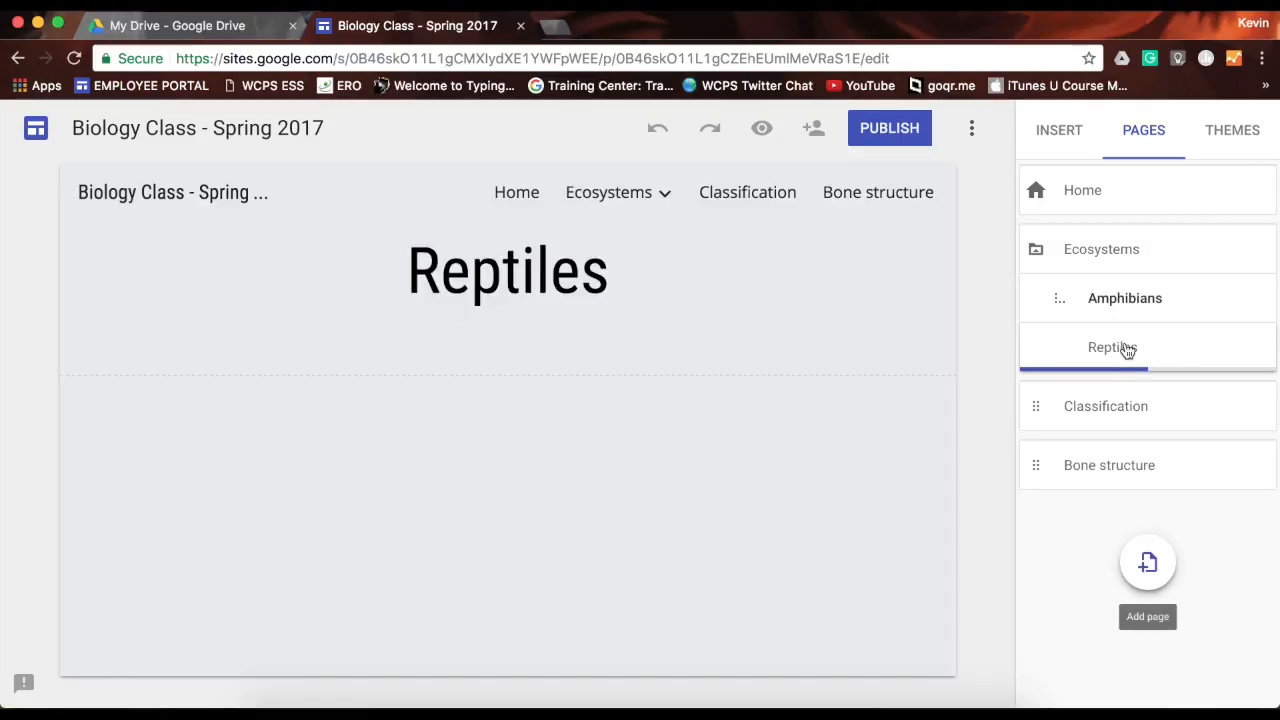